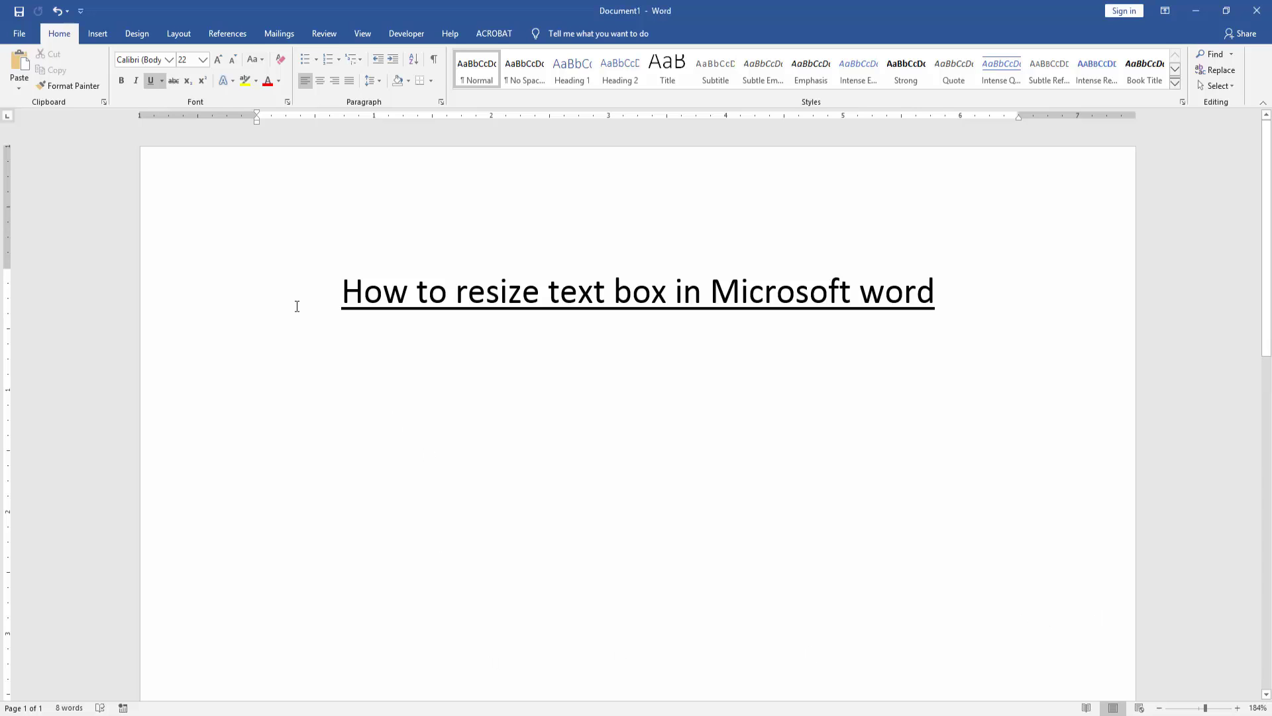
Open the built-in Text Box design gallery from the Insert ribbon
left_click(107, 35)
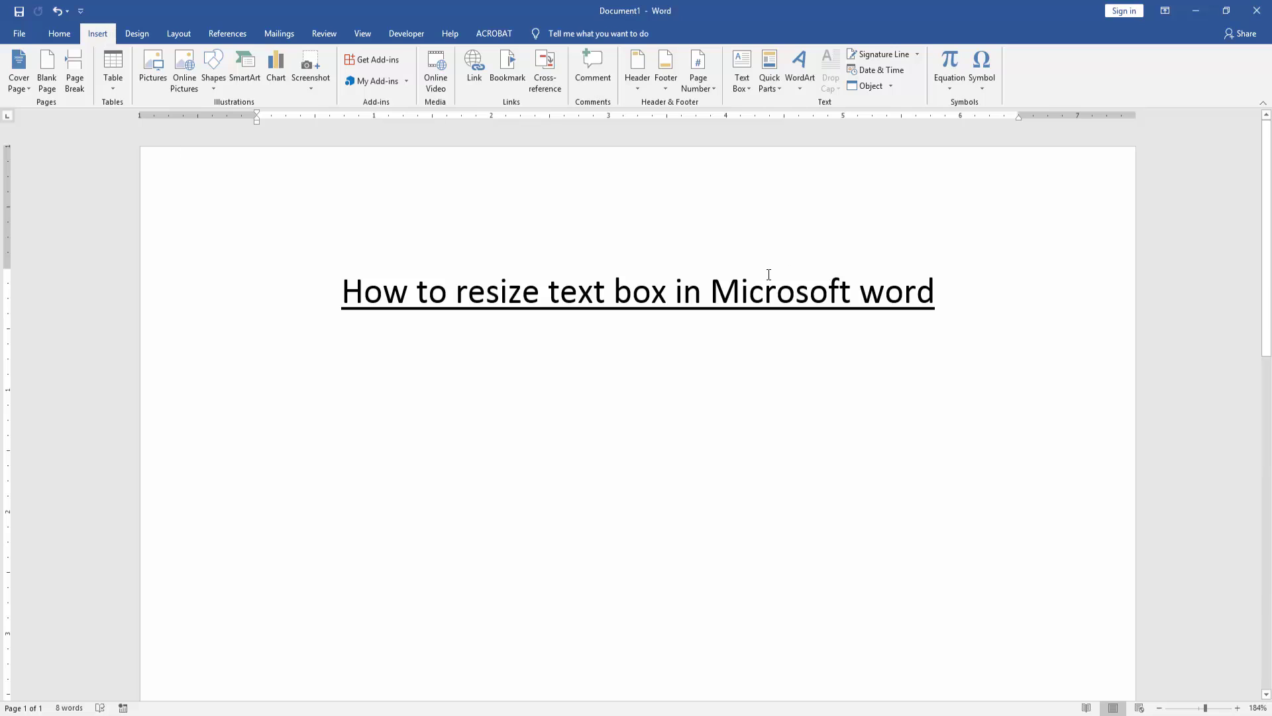
left_click(731, 64)
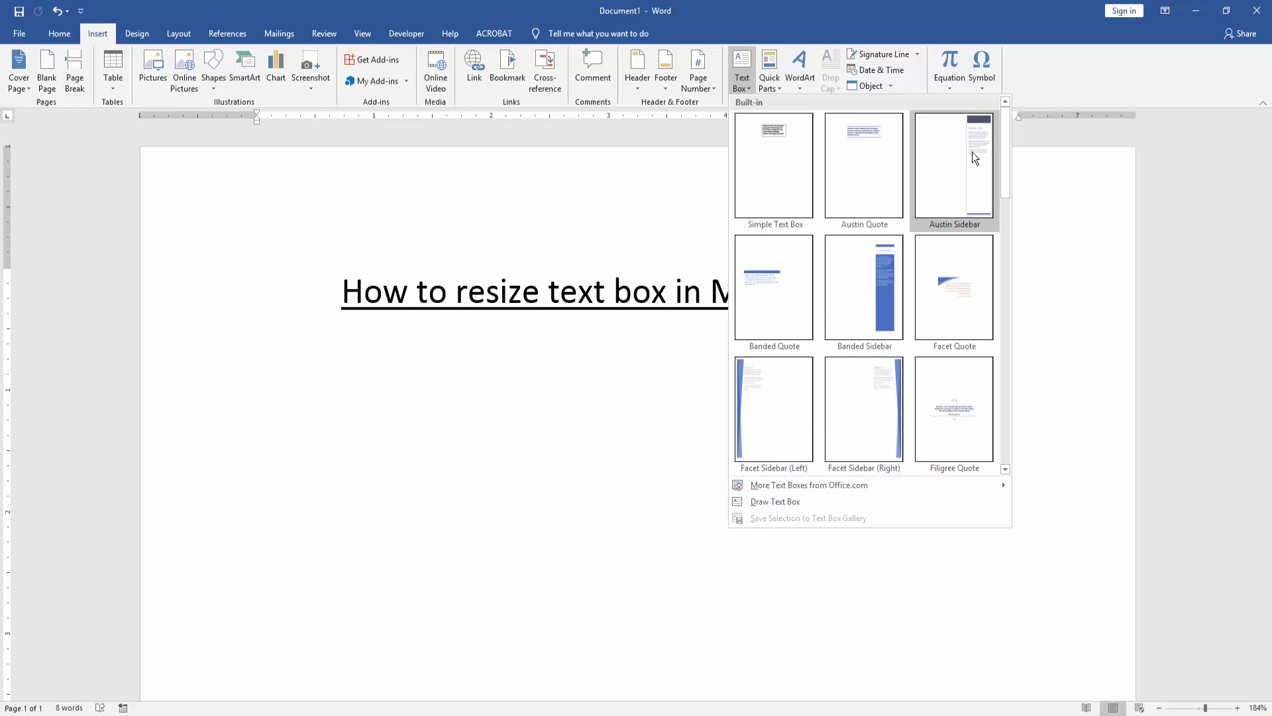
left_click_drag(1005, 153, 1005, 205)
scroll(981, 142, "up", 2)
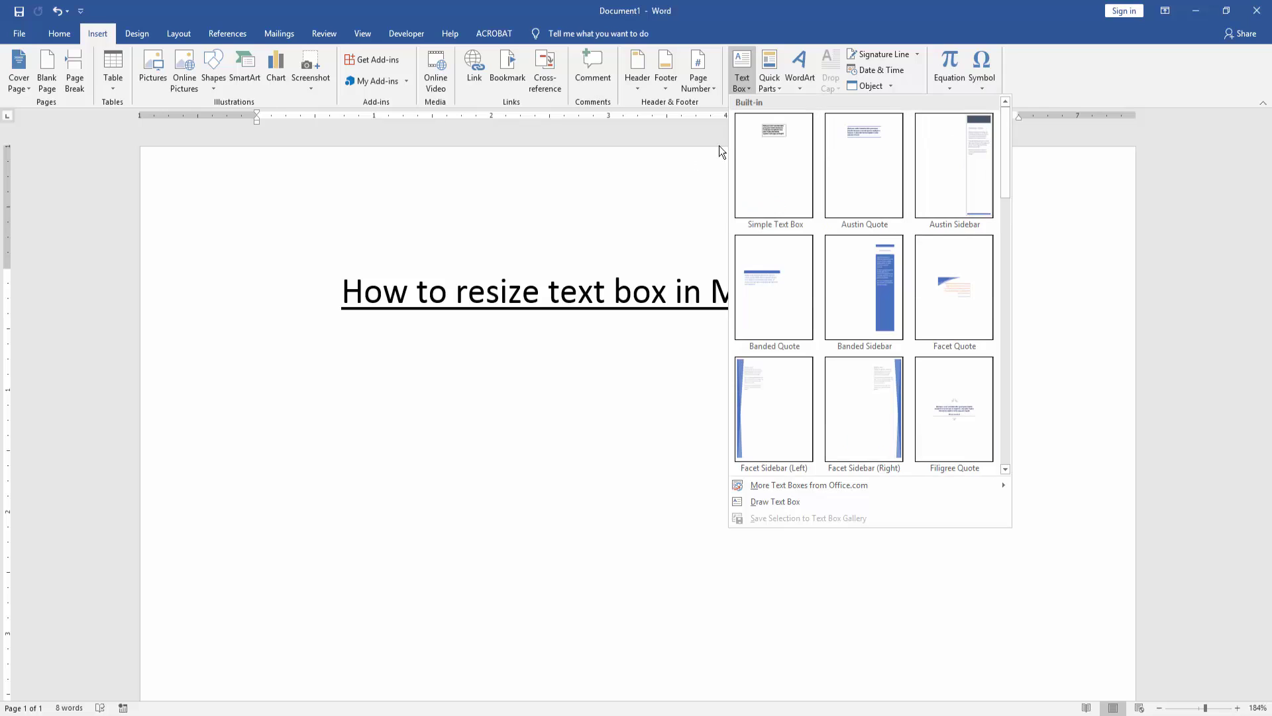
Insert a Simple Text Box and drag it narrower and taller, about 1.91 inches wide
left_click(764, 140)
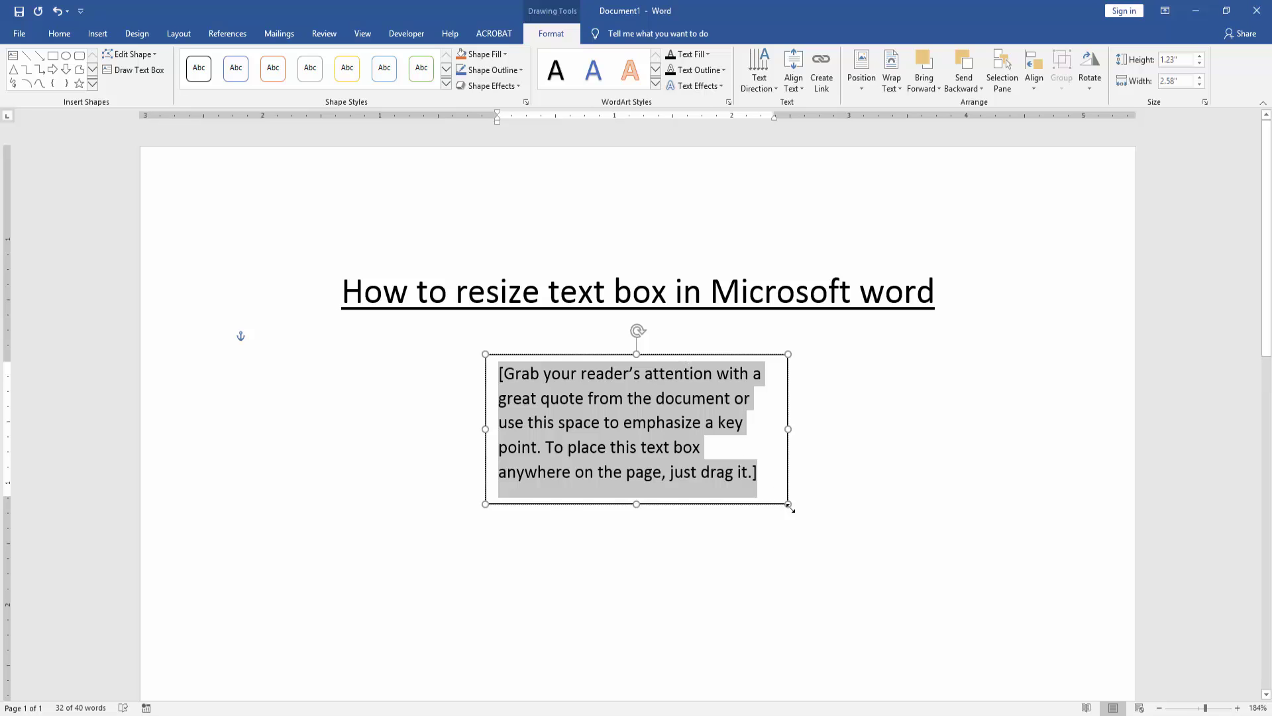
mouse_move(788, 504)
left_mouse_down()
mouse_move(932, 653)
mouse_move(588, 460)
mouse_move(943, 632)
mouse_move(965, 496)
mouse_move(697, 499)
mouse_move(714, 587)
left_mouse_up()
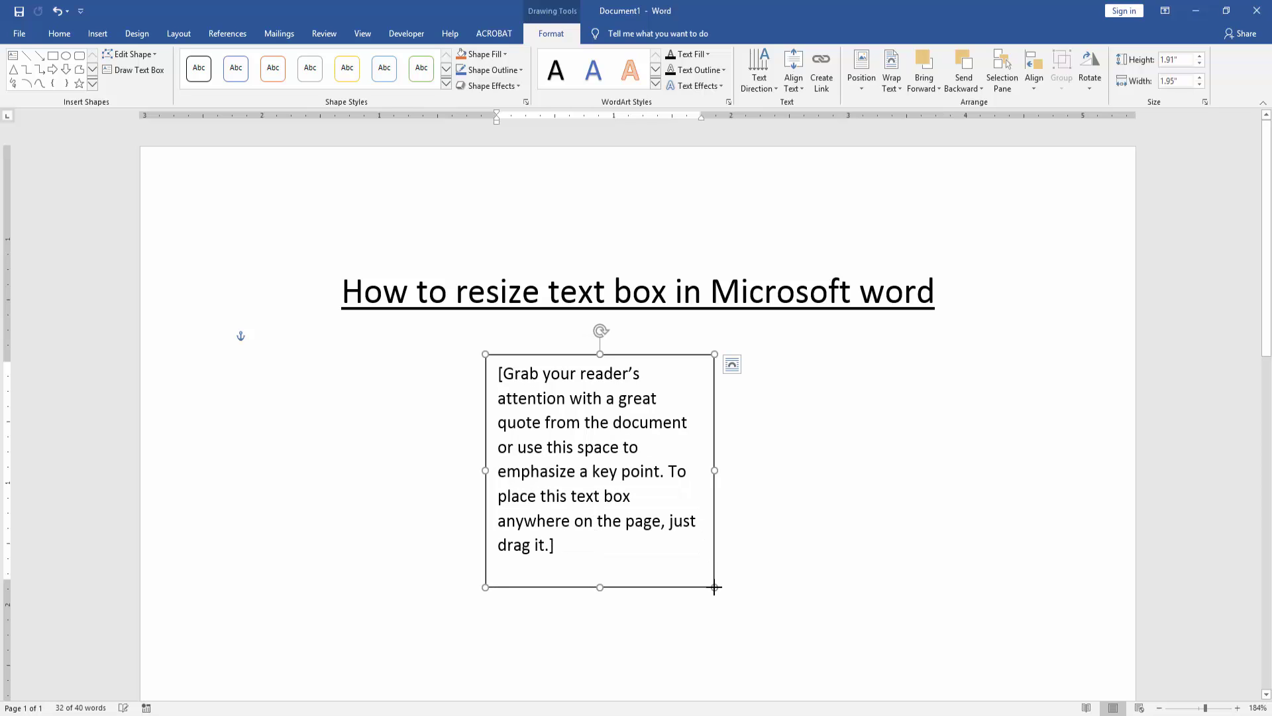
scroll(568, 545, "down", 2)
scroll(597, 511, "up", 2)
scroll(630, 414, "up", 1)
Apply a gray Shape Fill and a red Shape Outline to the text box
left_click(497, 54)
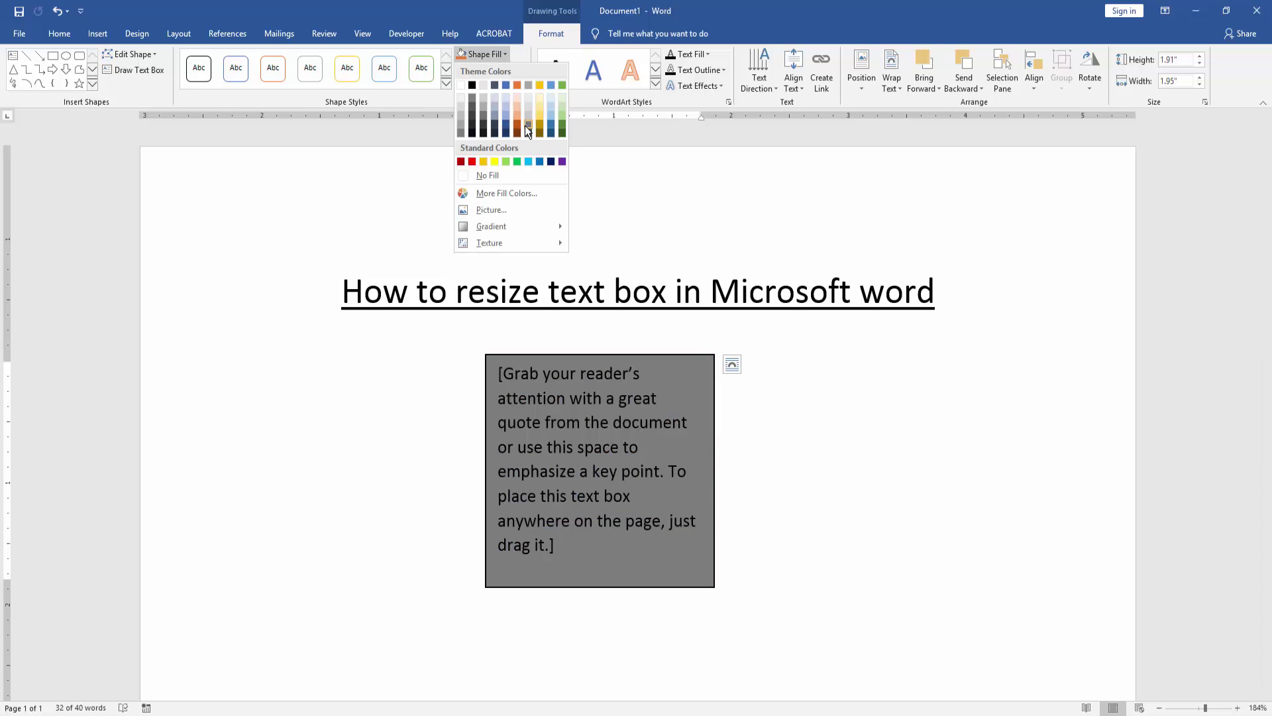
left_click(525, 126)
left_click(492, 70)
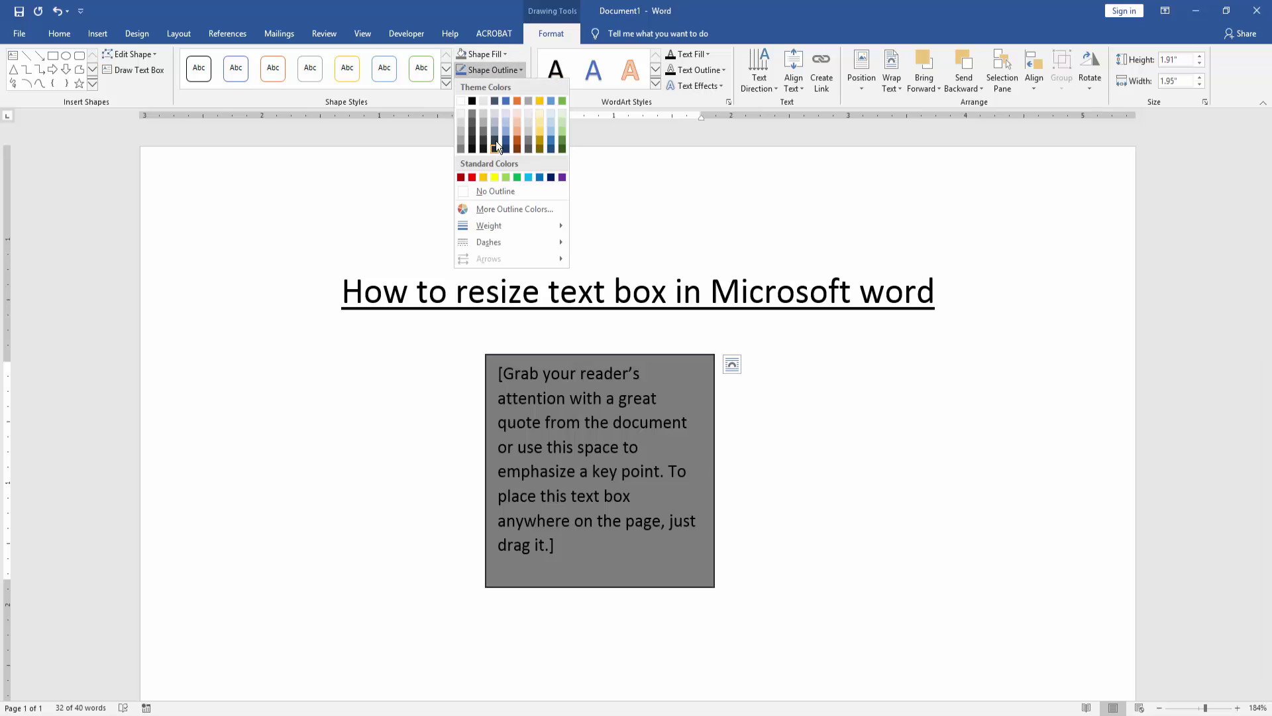
left_click(473, 176)
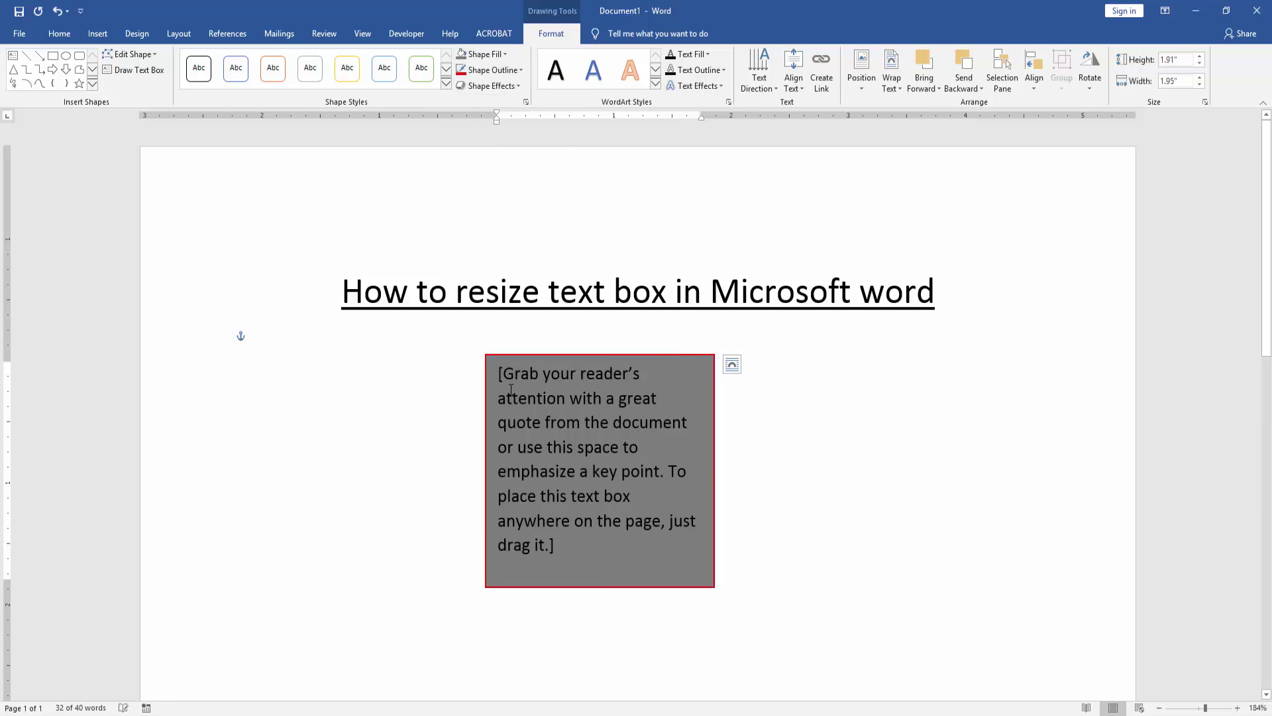
left_click(584, 346)
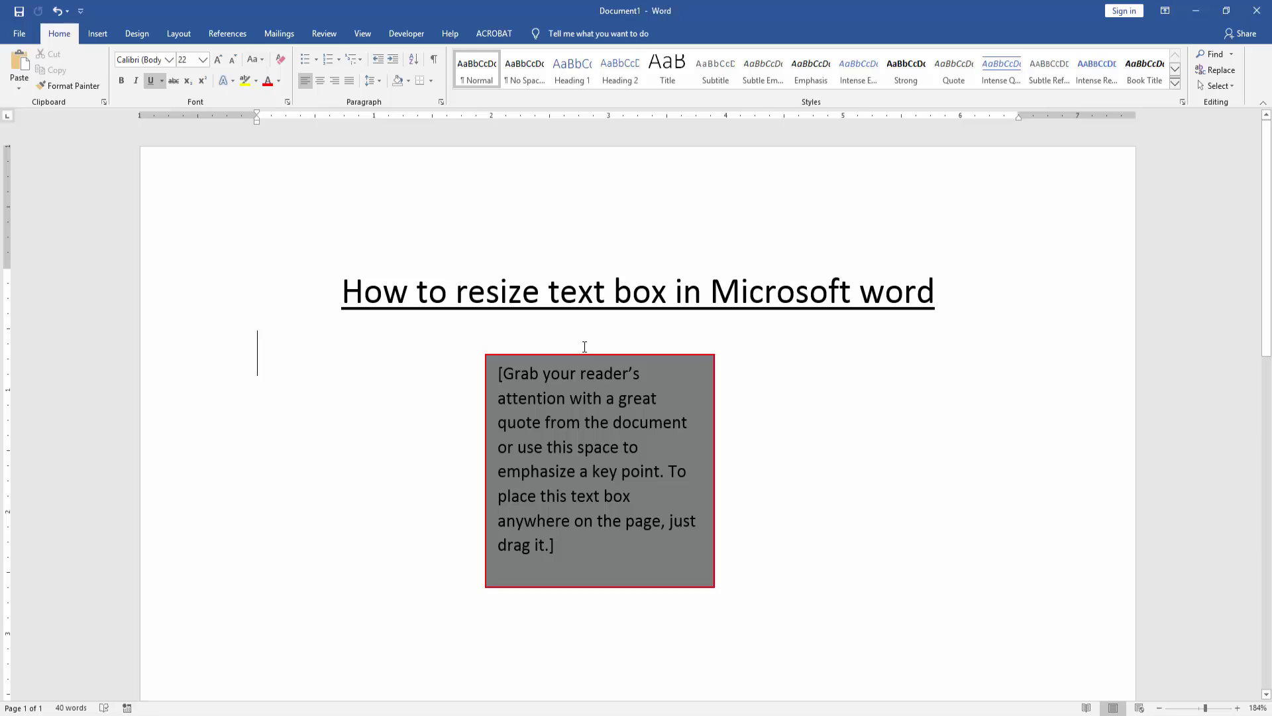